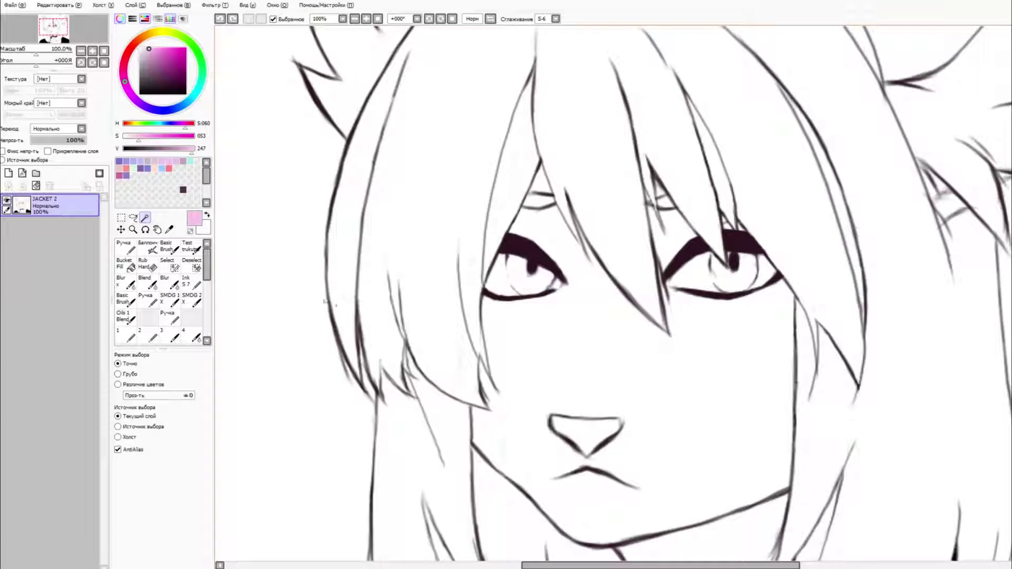
Select the empty background around the character with the magic wand and invert the selection
left_click(304, 297)
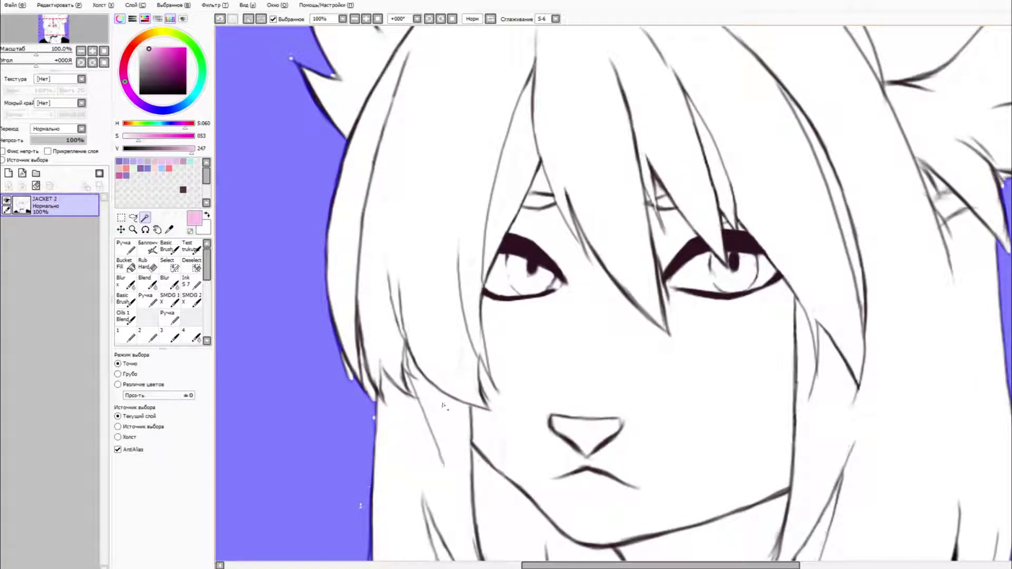
left_click(174, 5)
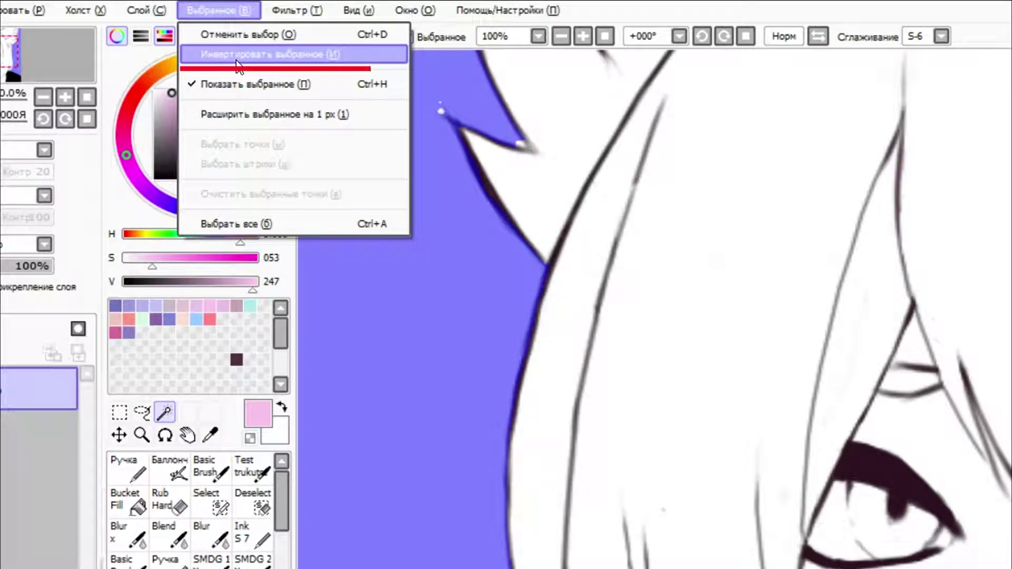
left_click(236, 61)
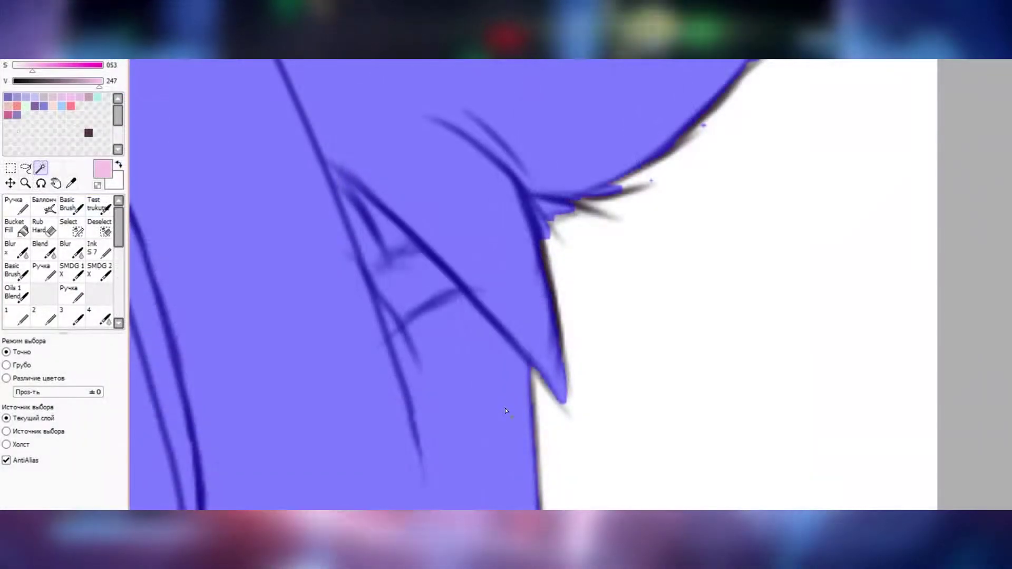
Expand the character selection by 1 px twice so it reaches further under the line art
scroll(506, 414, "up", 2)
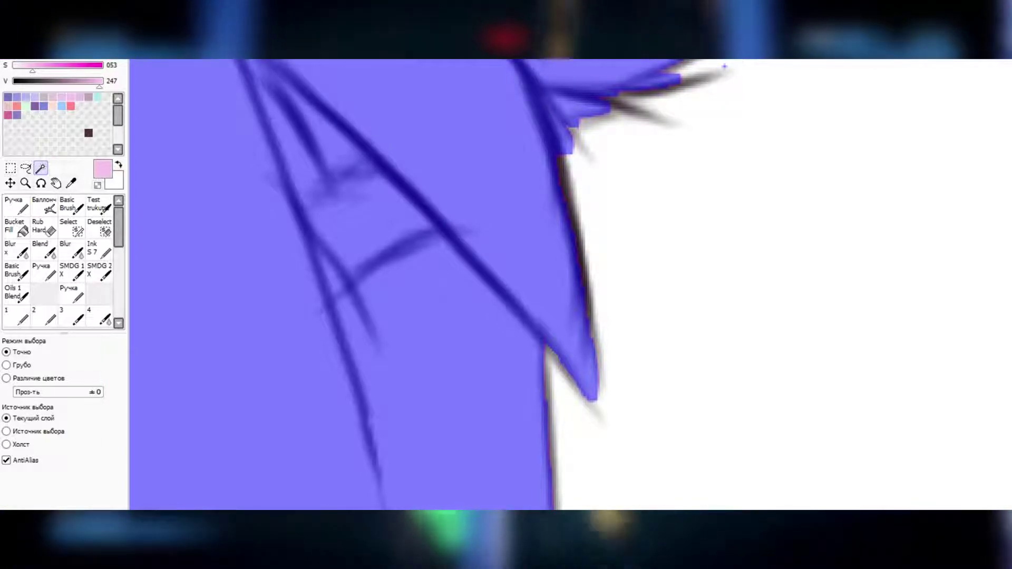
left_click(149, 6)
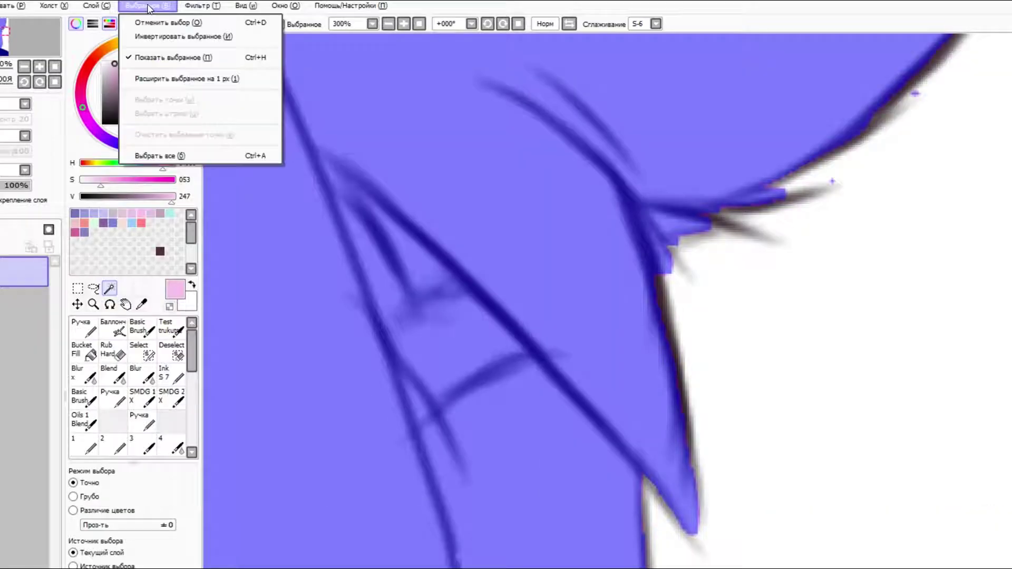
left_click(172, 80)
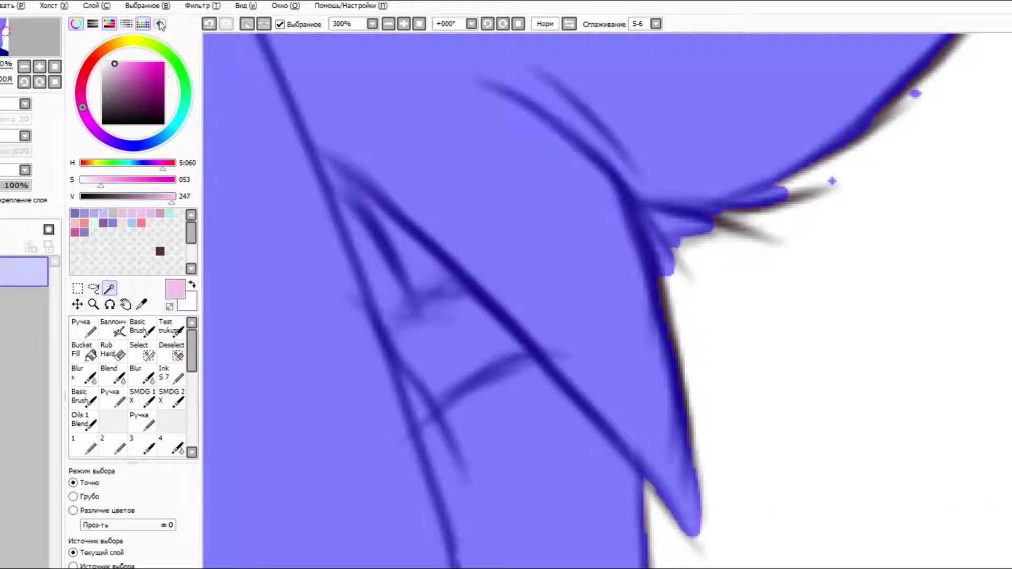
left_click(150, 7)
left_click(172, 80)
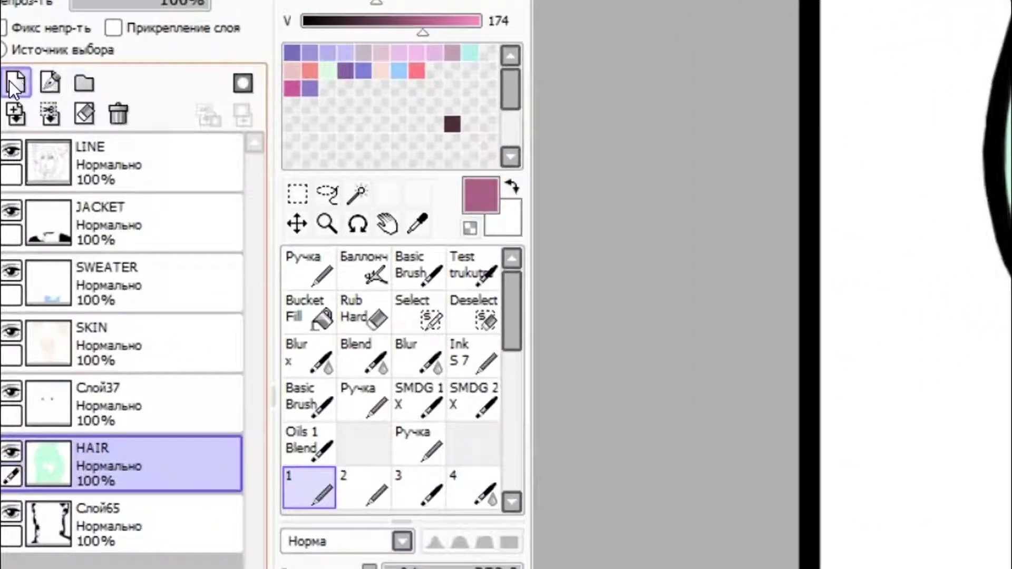
Add a layer above HAIR, clip it to the hair layer, and paint mauve strokes across the bangs
left_click(14, 83)
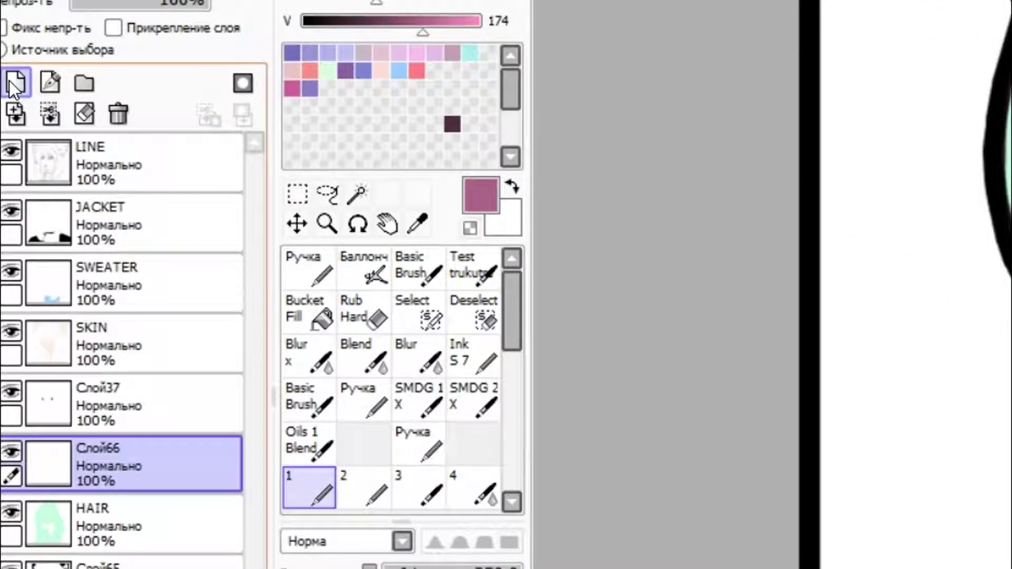
left_click(150, 27)
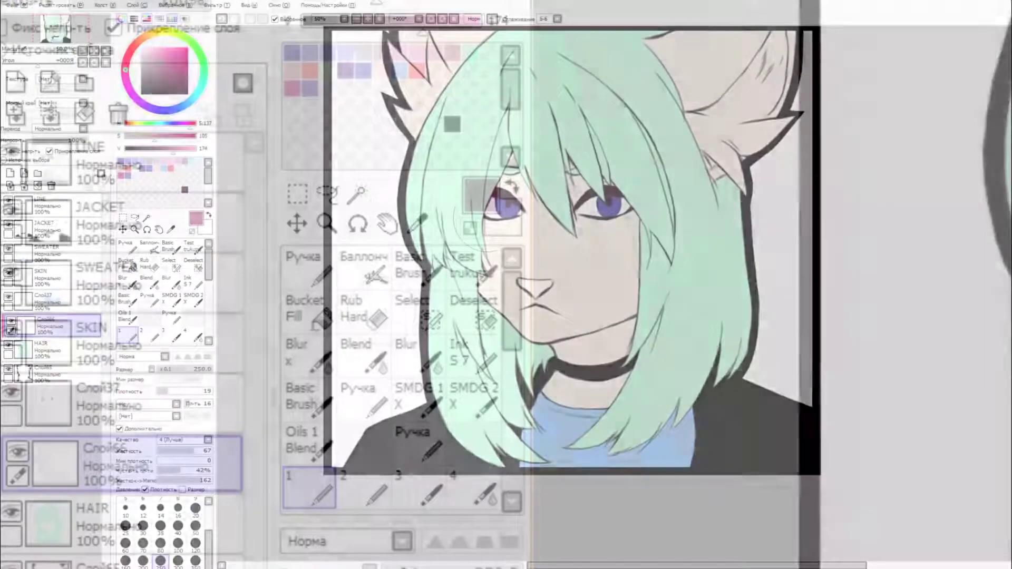
left_click_drag(427, 187, 672, 104)
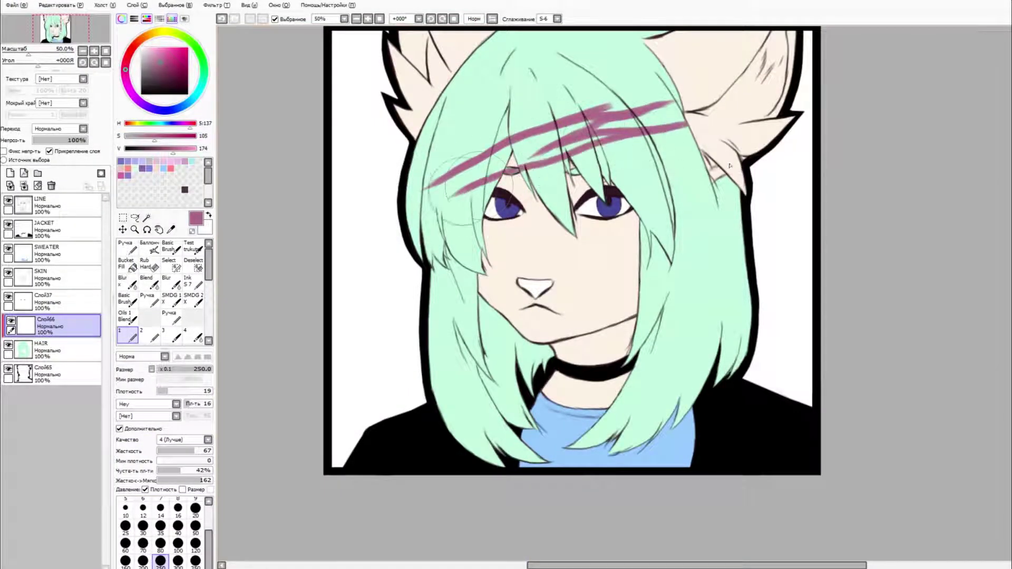
left_click_drag(453, 182, 432, 258)
Cover the whole hair with mauve on the clipped layer using the Ручка pen at size 500
left_click(171, 318)
left_click(160, 563)
mouse_move(448, 295)
left_mouse_down()
mouse_move(408, 277)
mouse_move(537, 211)
mouse_move(503, 445)
left_mouse_up()
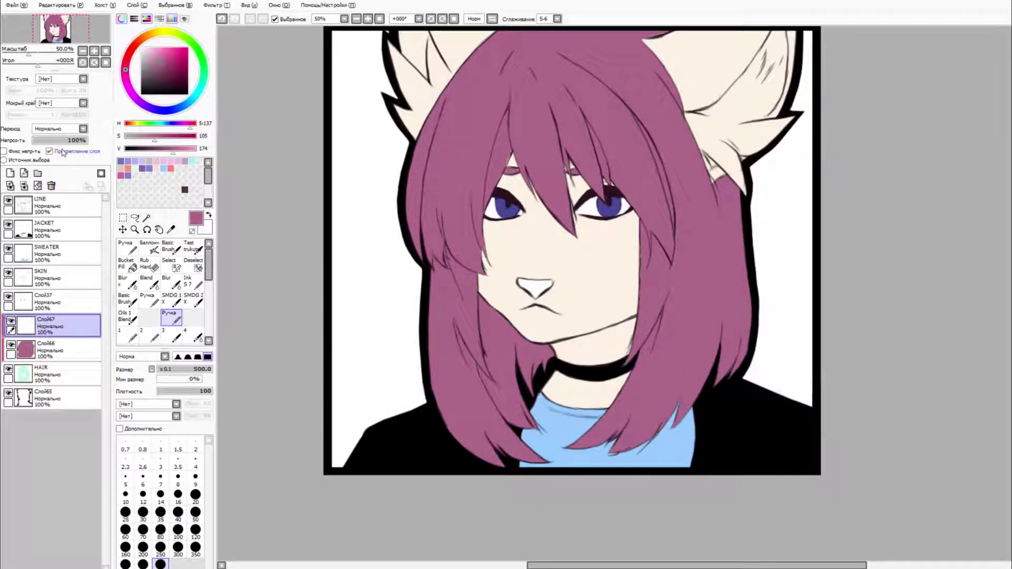
Shade the bangs with brush 1 at size 250 on a clipped Умножение layer at 57% opacity
left_click(128, 338)
left_click_drag(510, 130, 460, 235)
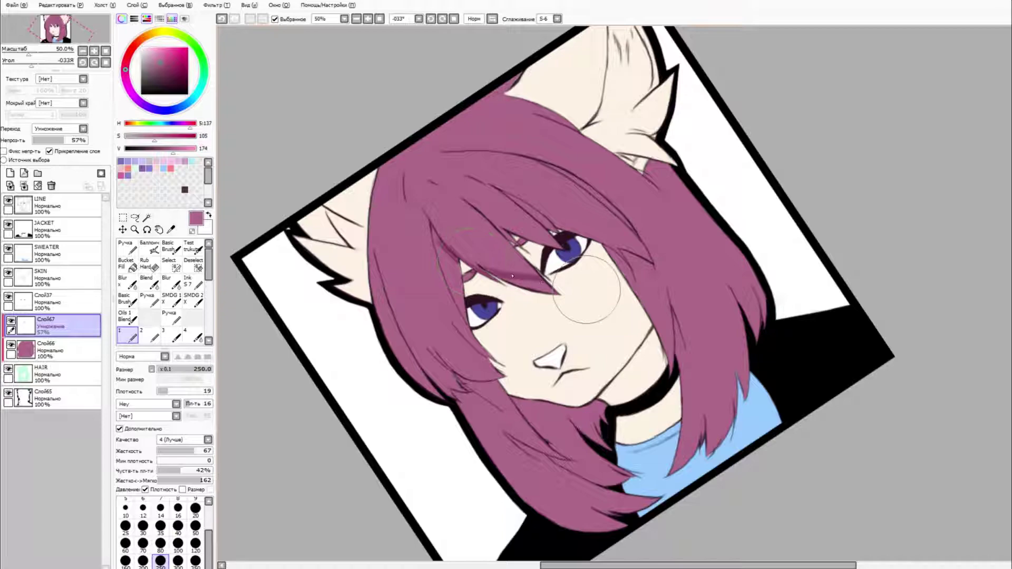
left_click_drag(520, 278, 508, 269)
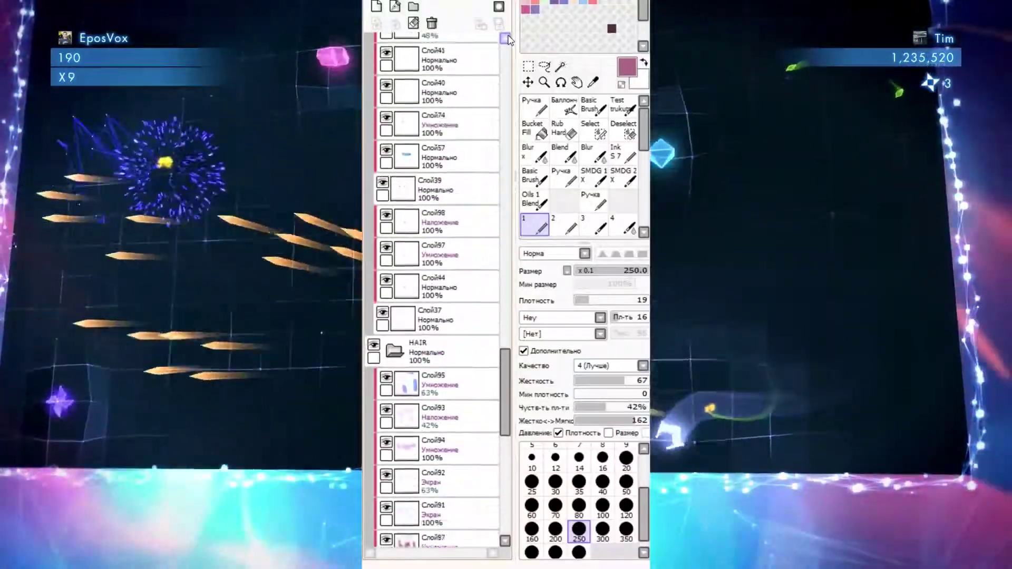
left_click(508, 40)
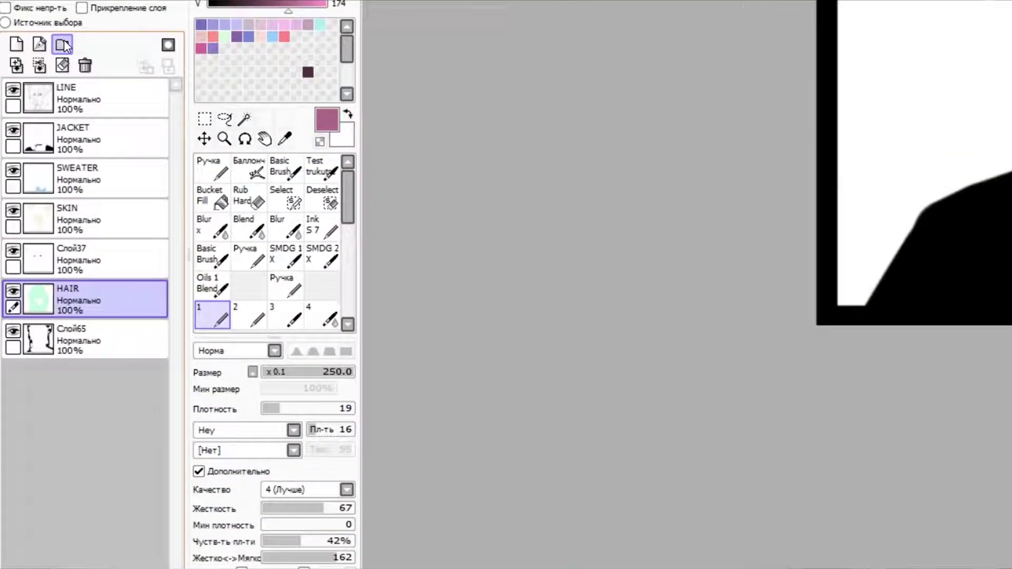
Create a new folder above each of the HAIR, Слой37, SKIN, SWEATER and JACKET layers
left_click(62, 45)
left_click(94, 258)
left_click(62, 45)
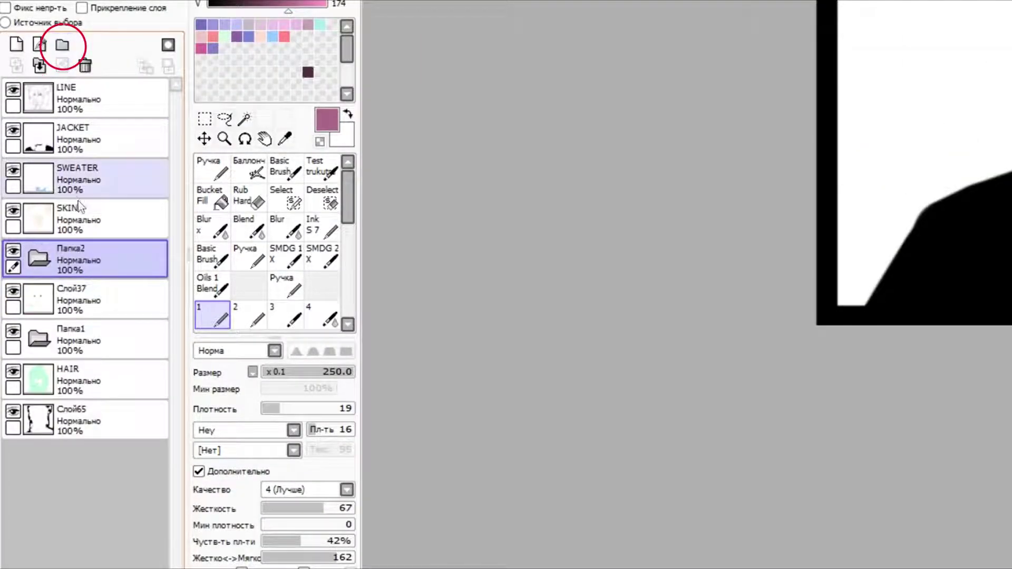
left_click(95, 219)
left_click(62, 44)
left_click(95, 180)
left_click(62, 45)
left_click(95, 138)
left_click(62, 45)
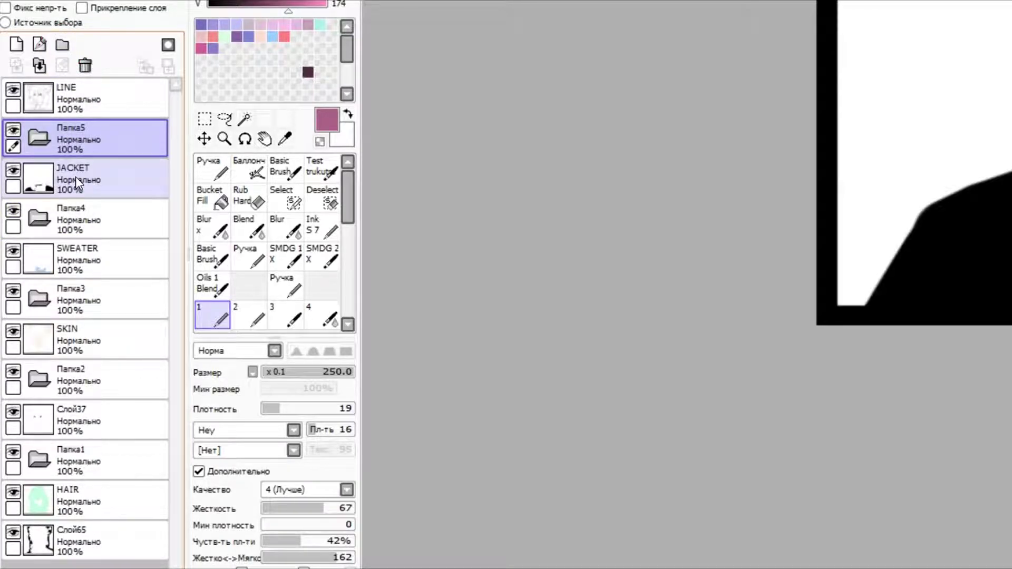
Move the JACKET, SWEATER, SKIN, Слой37 and HAIR layers each into the folder directly above it
left_click_drag(108, 237, 108, 235)
left_click_drag(106, 340, 111, 315)
left_click_drag(106, 422, 105, 387)
left_click_drag(100, 501, 99, 467)
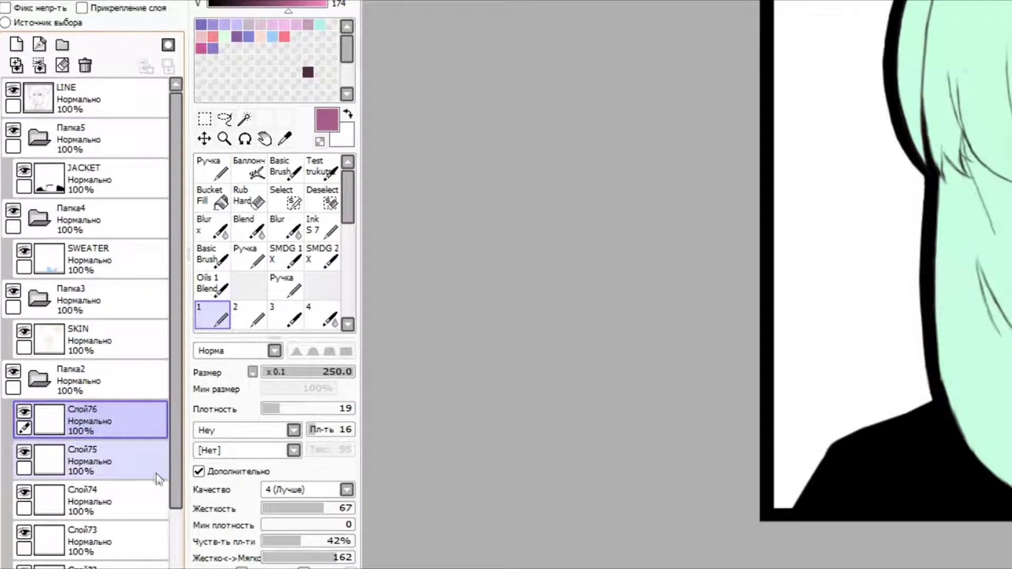
Collapse the layer folders Папка1 and Папка2
scroll(153, 475, "down", 3)
scroll(146, 474, "down", 3)
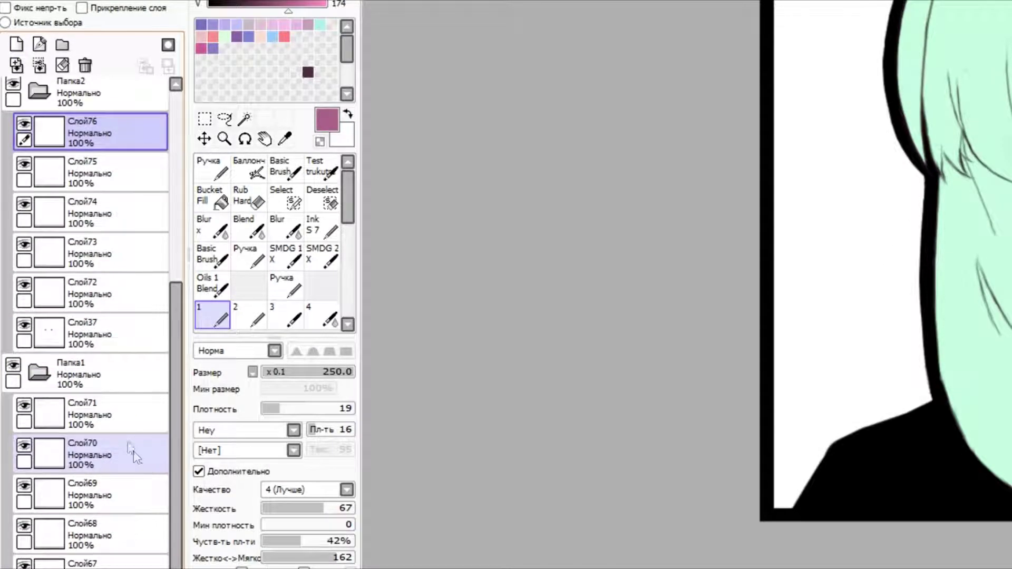
left_click(40, 375)
scroll(116, 433, "up", 5)
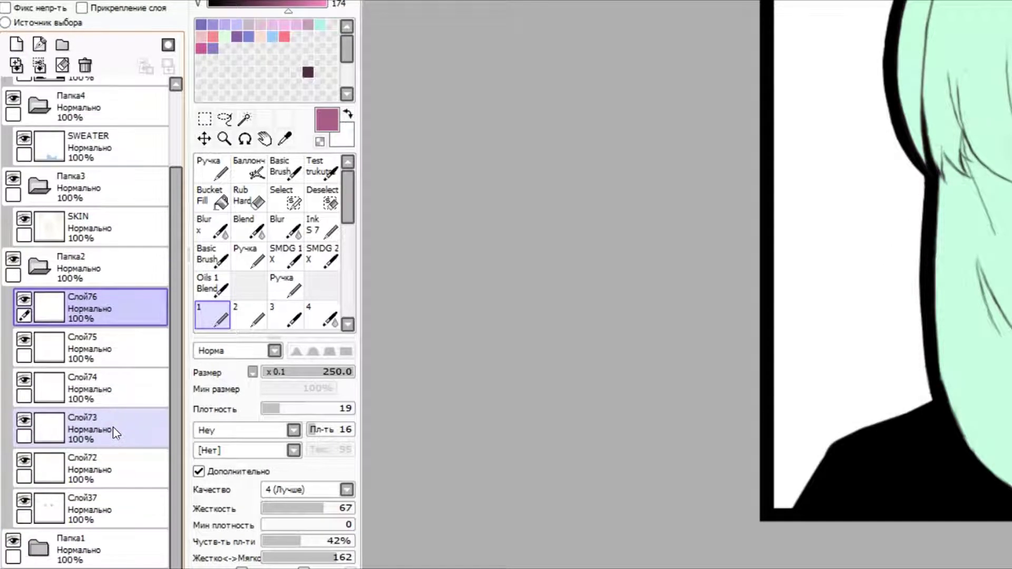
left_click(37, 324)
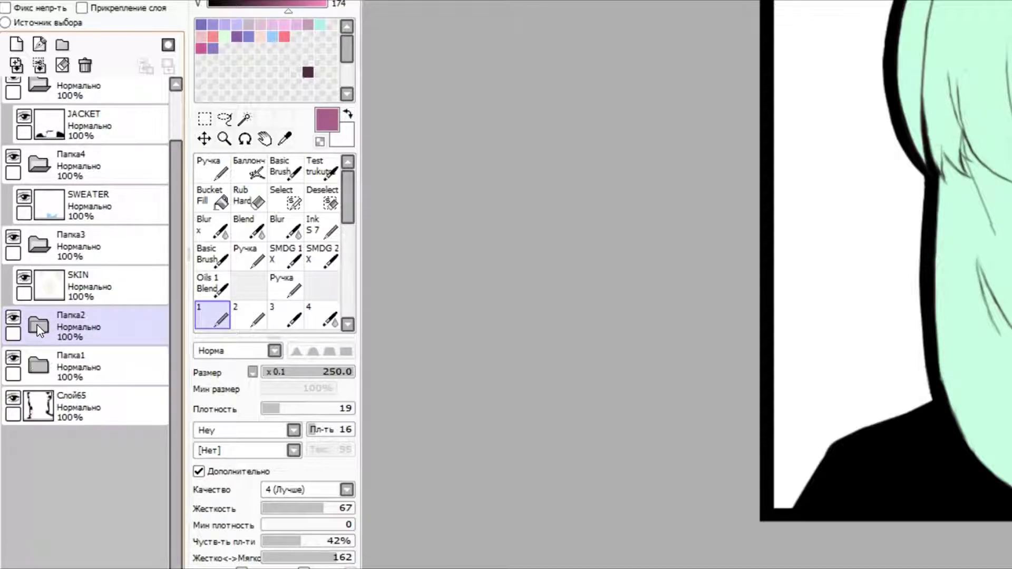
left_click(37, 324)
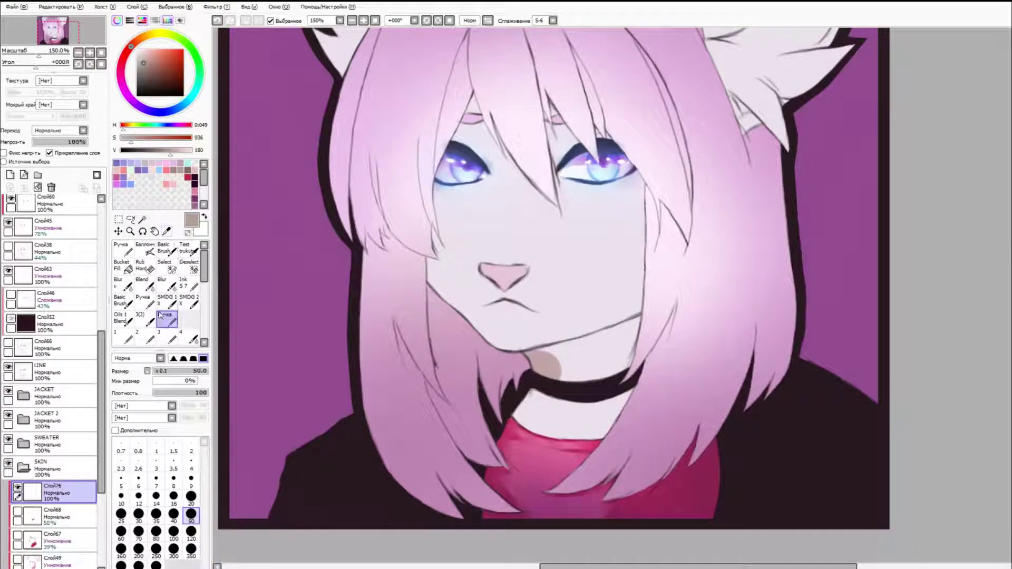
Paint grey-beige shadows on the face and neck on the clipped SKIN layer and soften them with the Blur brush
left_click(145, 337)
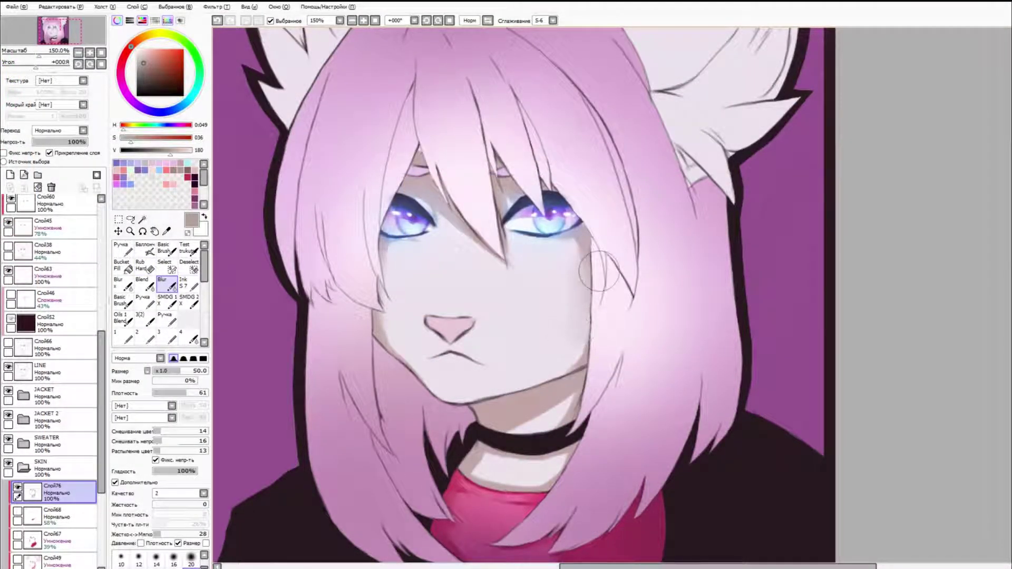
scroll(585, 266, "down", 2)
scroll(458, 313, "down", 1)
scroll(548, 323, "up", 3)
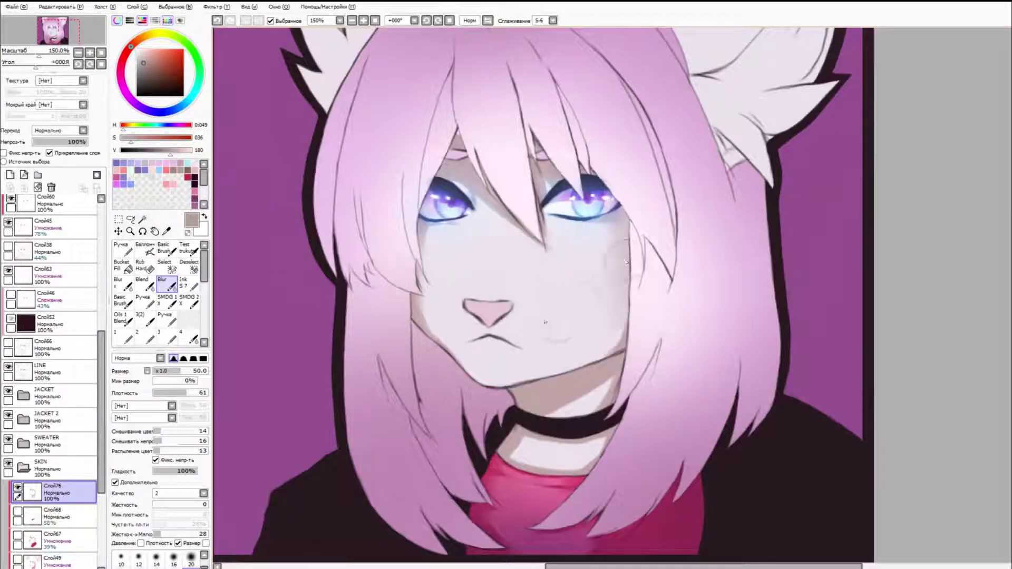
scroll(612, 384, "down", 2)
scroll(616, 308, "up", 2)
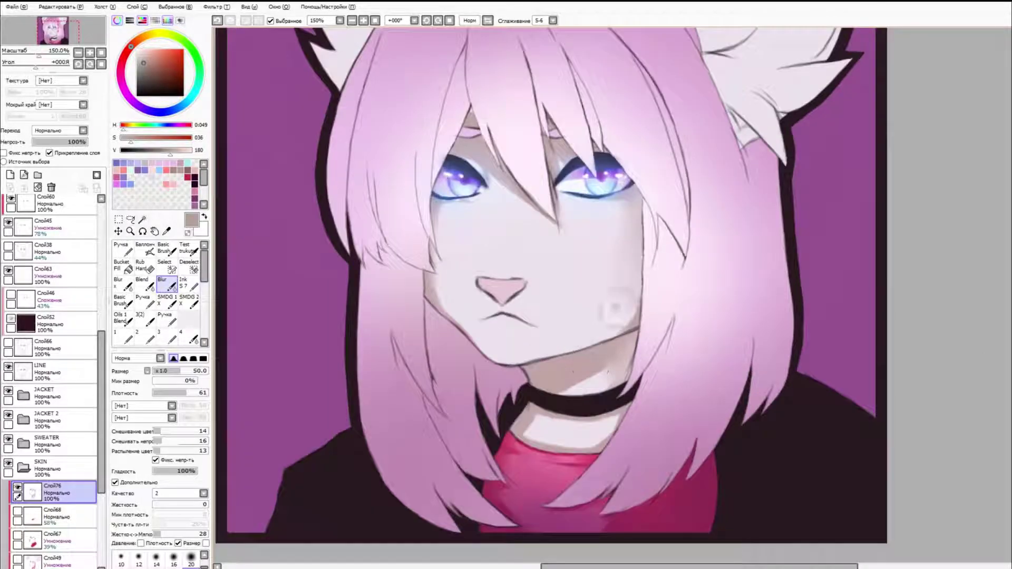
scroll(488, 286, "down", 2)
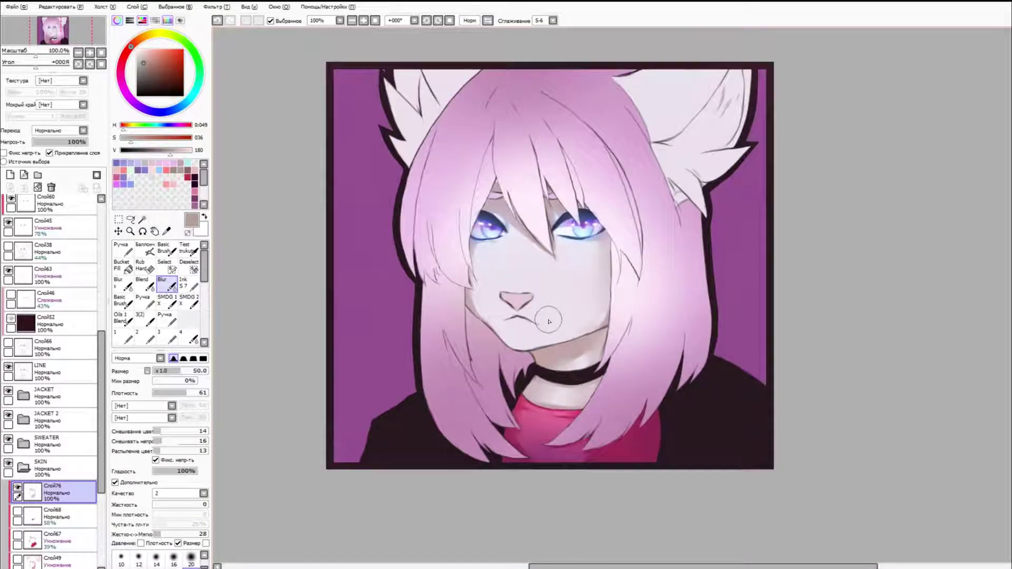
Airbrush a soft pink tint onto the face and neck shadows at size 120 on a new clipped SKIN layer
scroll(489, 286, "up", 2)
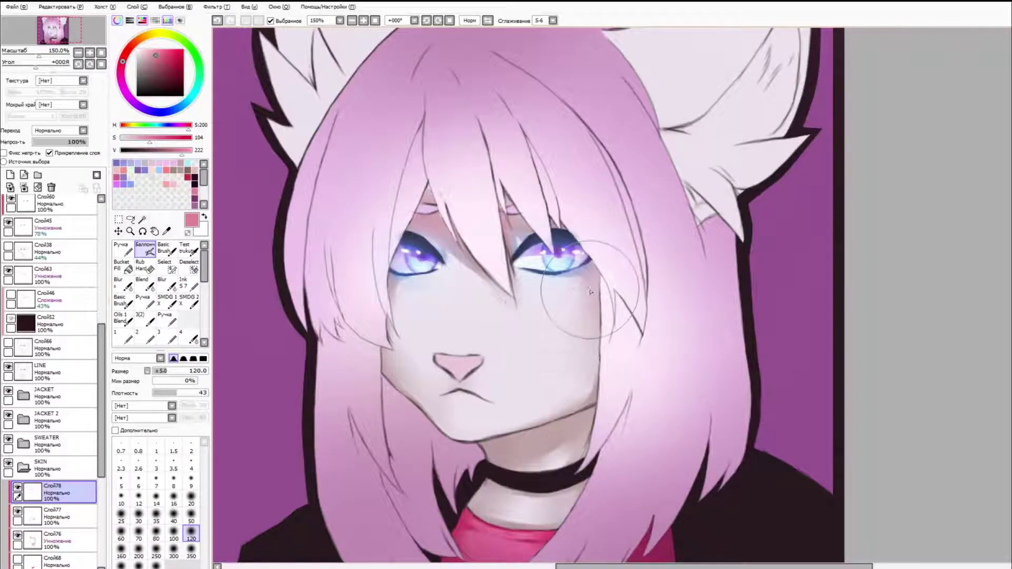
scroll(380, 371, "down", 2)
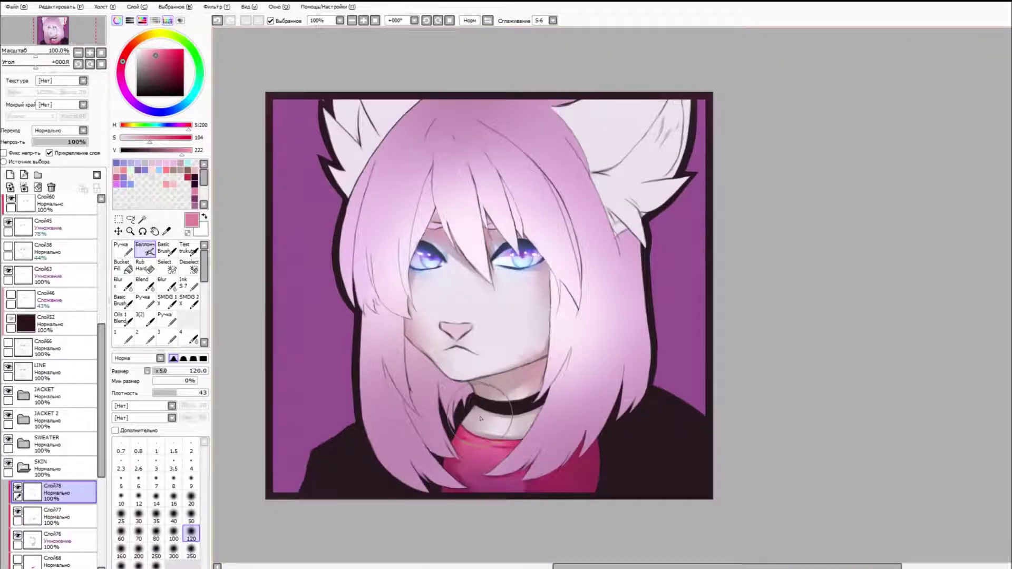
scroll(380, 371, "up", 2)
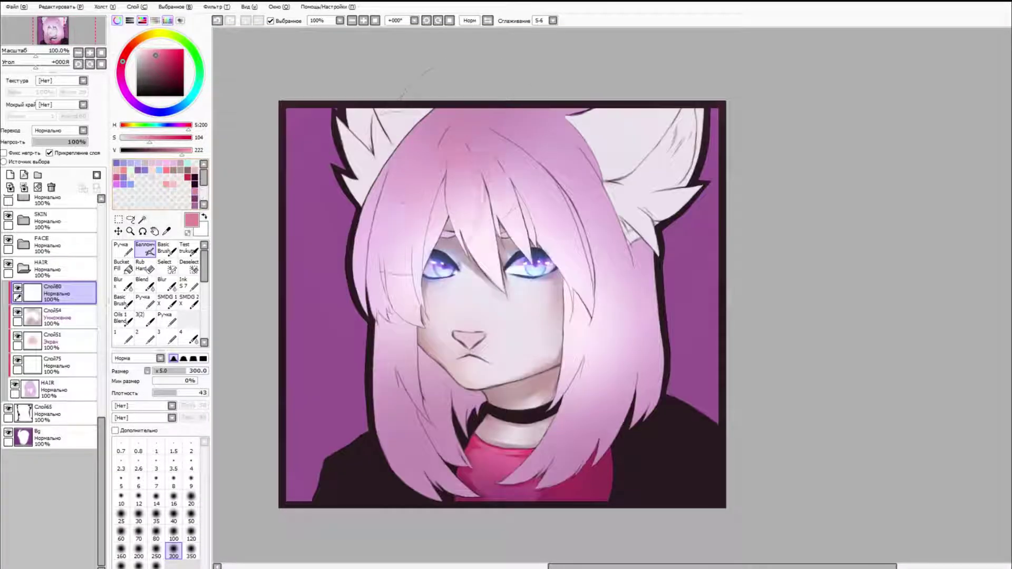
Airbrush pink over the crown and outer edges of the hair at size 300 on the clipped layer in the HAIR folder
left_click_drag(463, 200, 471, 124)
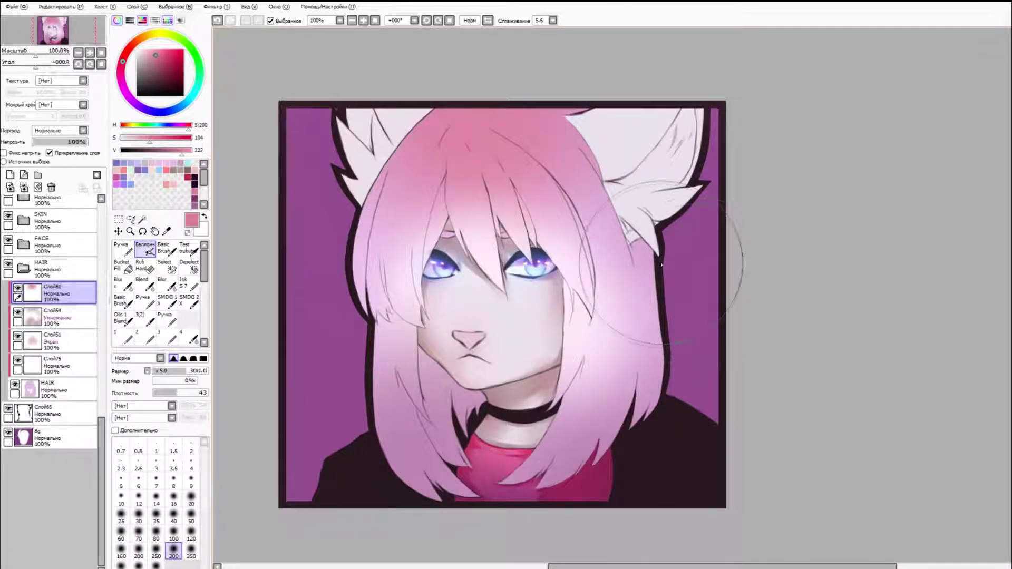
left_click_drag(661, 265, 661, 314)
left_click_drag(417, 428, 331, 335)
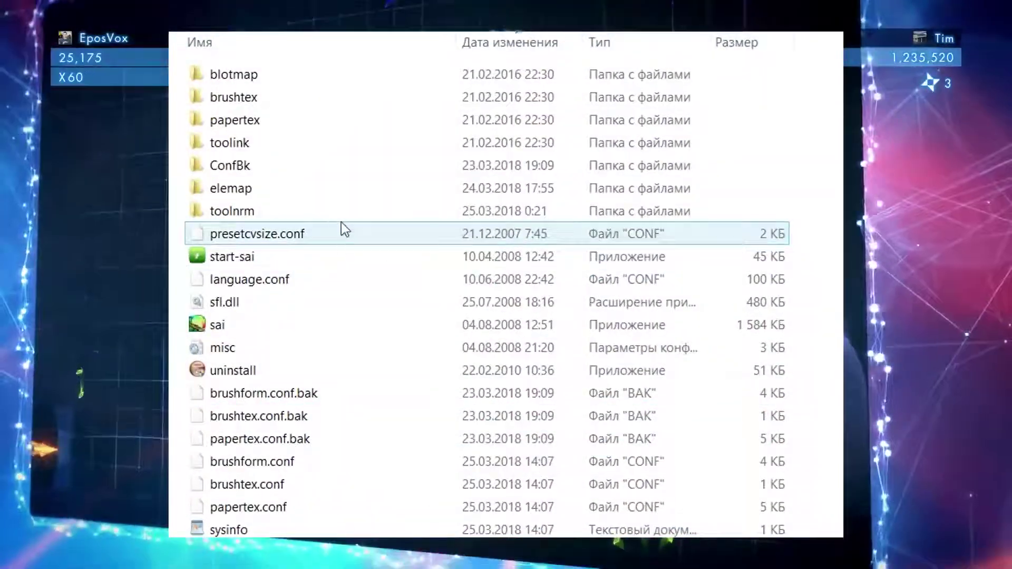
Launch SAI by running start-sai from its program folder
left_click(344, 209)
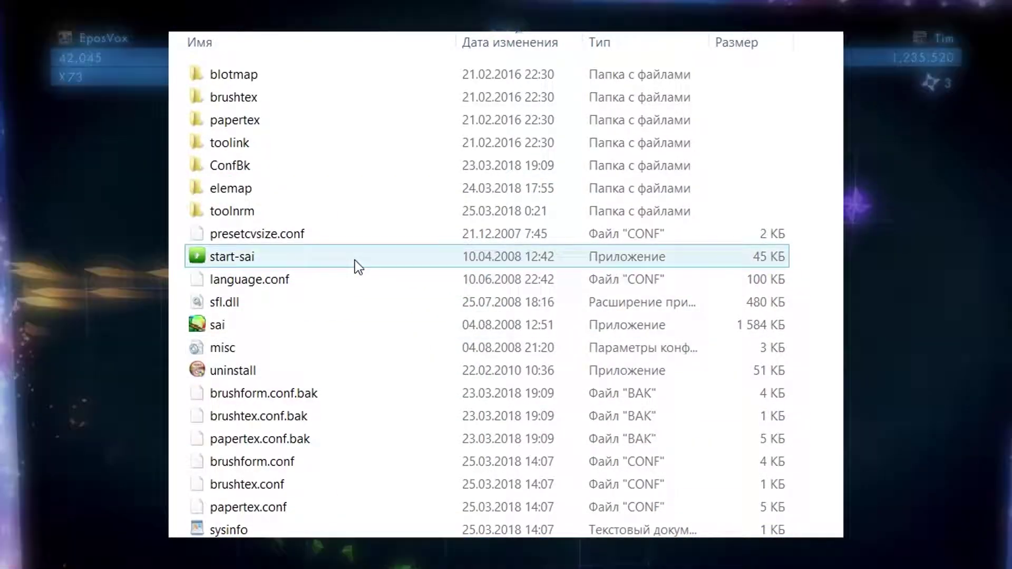
double_click(355, 259)
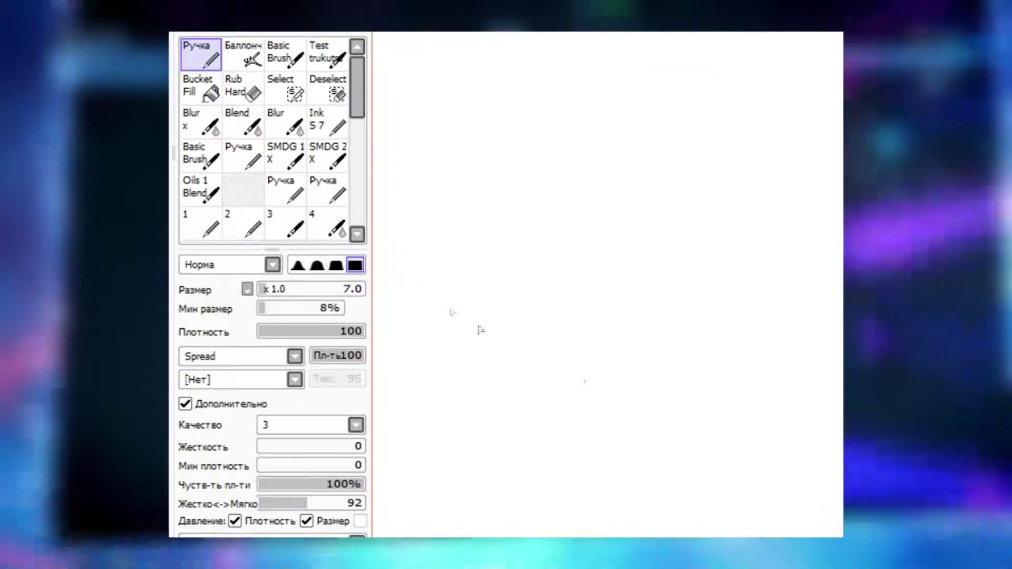
Create a new pen brush in the empty brush slot with the Hey shape and size 120
right_click(251, 188)
left_click(290, 263)
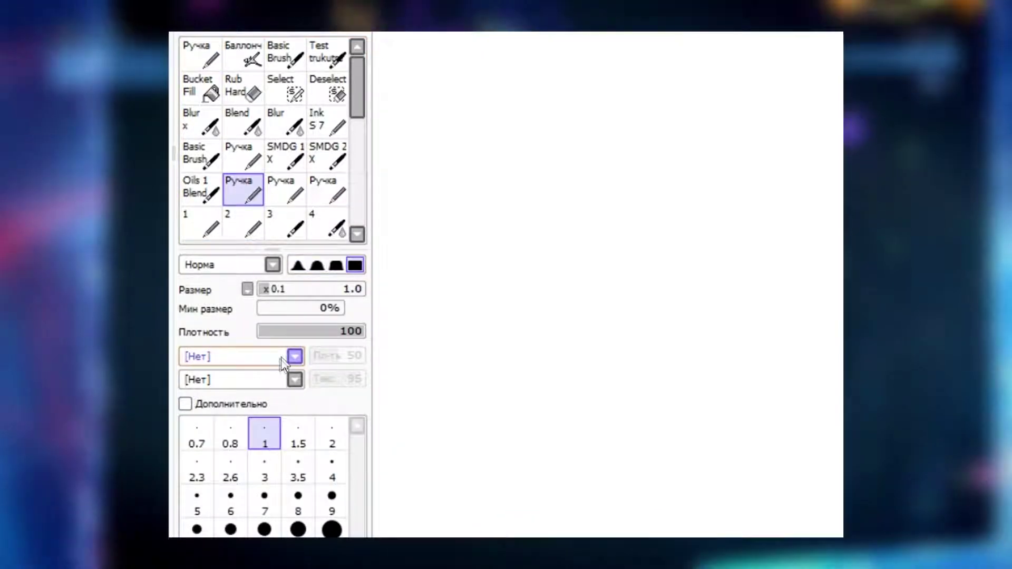
left_click(294, 357)
scroll(308, 474, "down", 5)
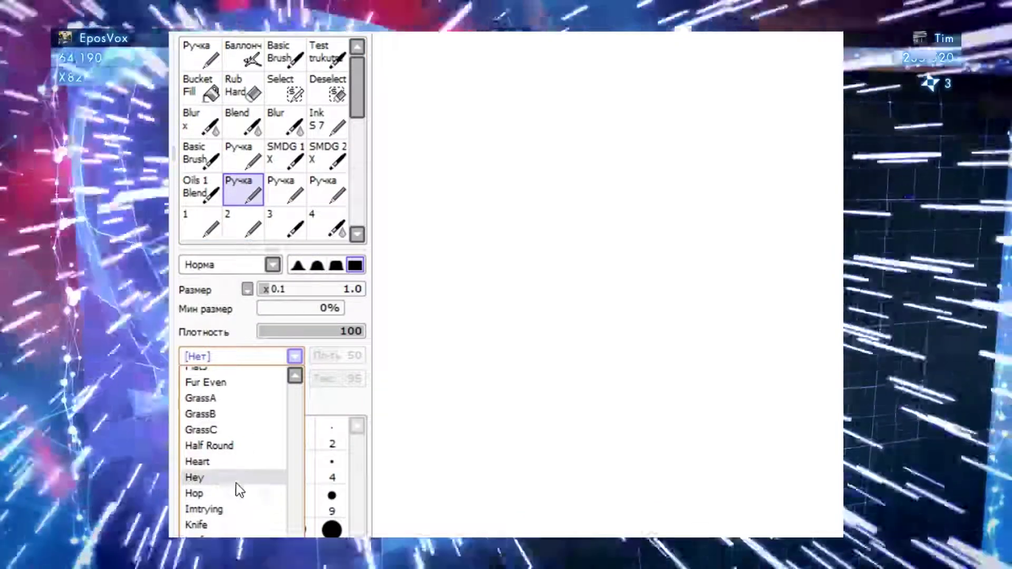
left_click(235, 483)
left_click(298, 529)
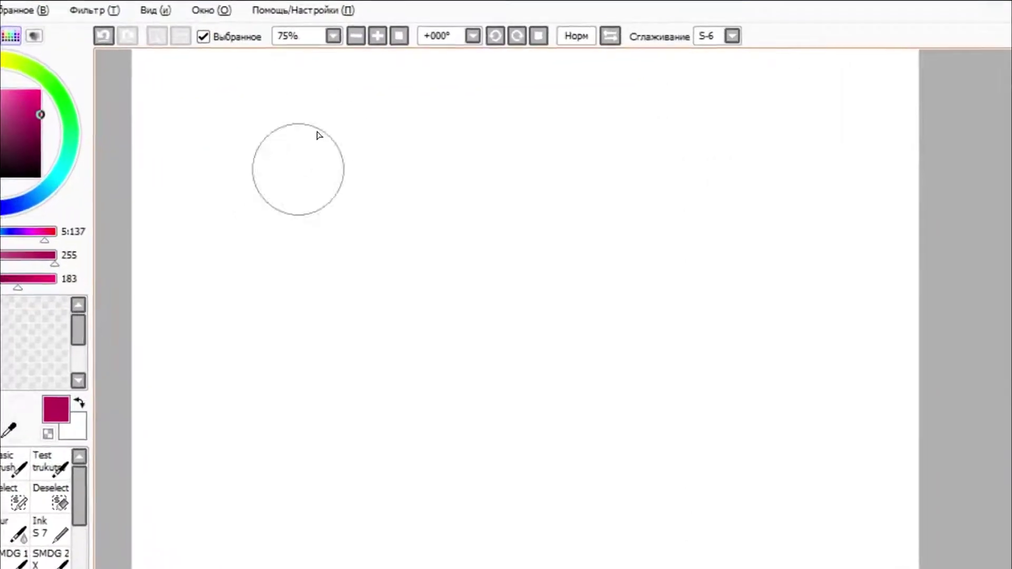
Open the keyboard shortcut configuration and expand the Вид and Холст command groups
left_click(298, 12)
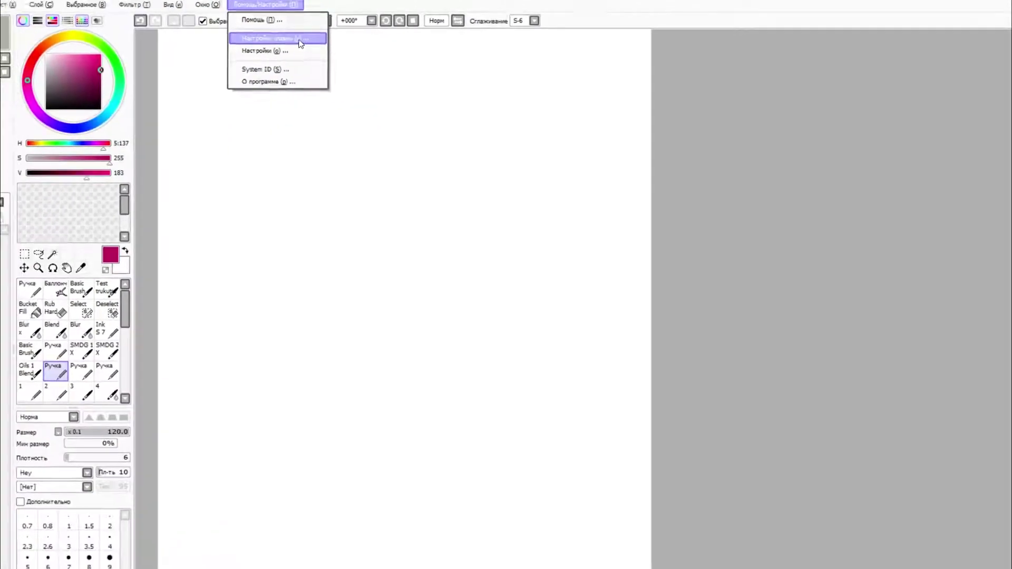
left_click(352, 69)
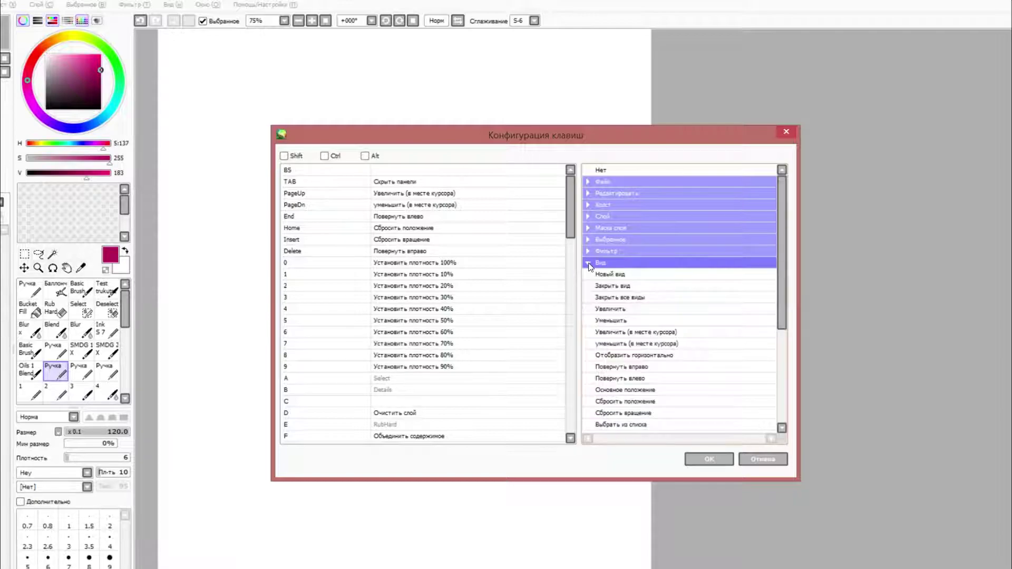
left_click(589, 205)
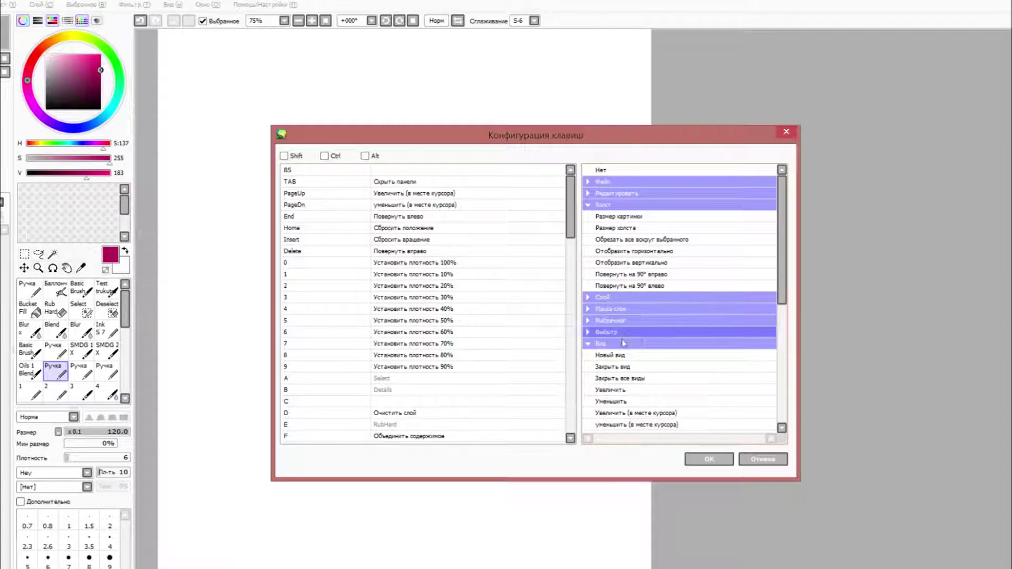